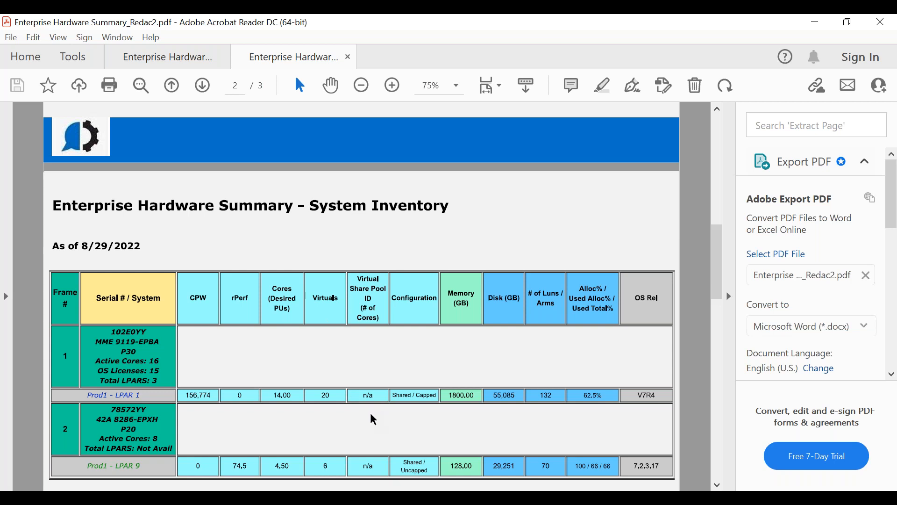
# - Switch to Performance Navigator and create a new What If analysis that consolidates the selected systems
pyautogui.click(426, 496)
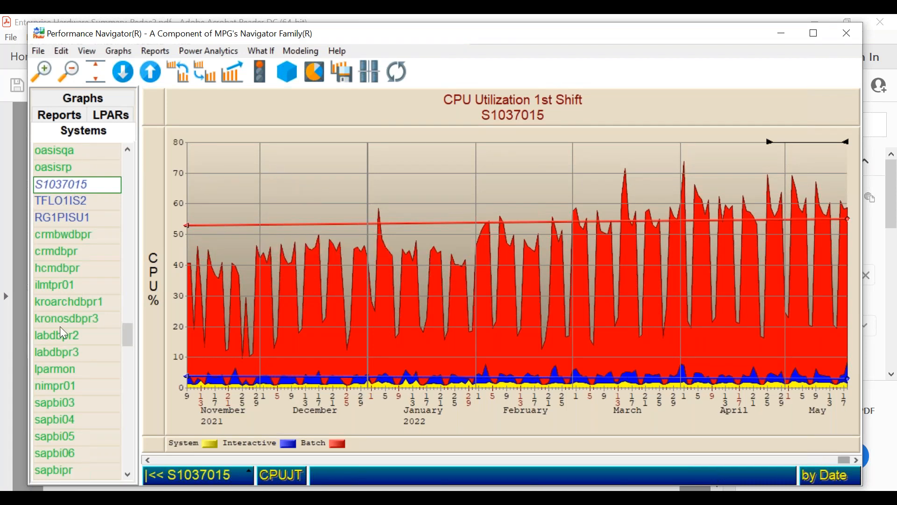
pyautogui.moveTo(273, 224)
pyautogui.click(264, 50)
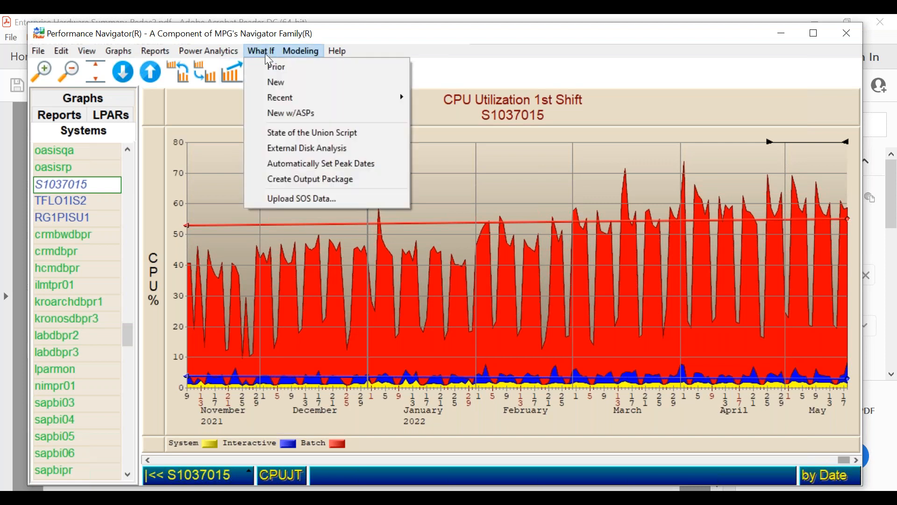
pyautogui.click(278, 84)
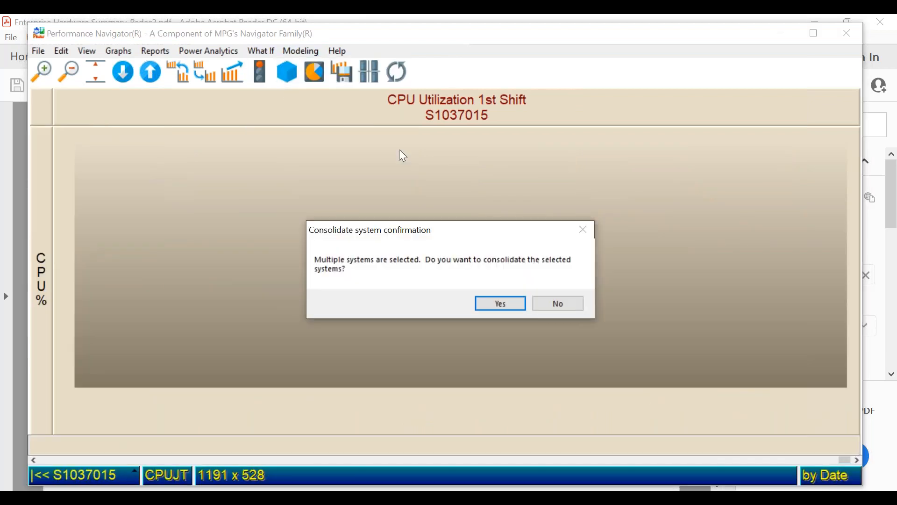
pyautogui.click(495, 303)
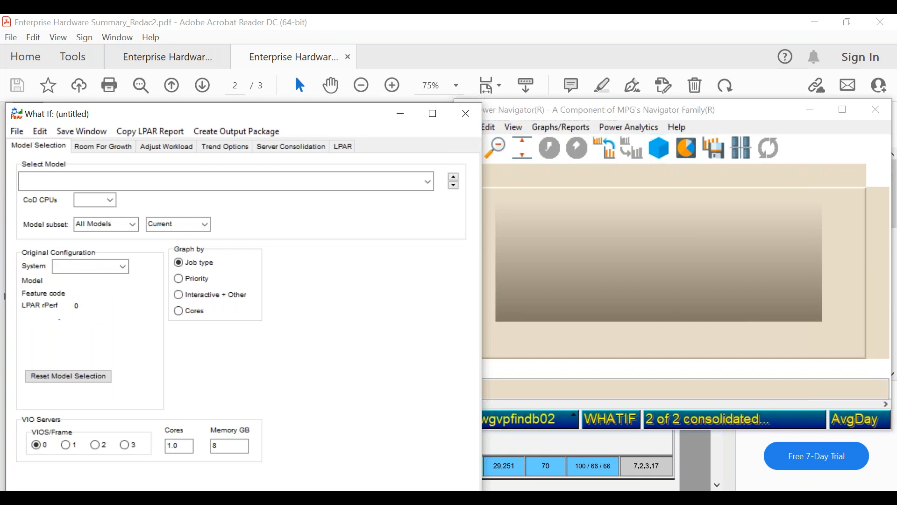
# - Move the What If window higher, then reposition the Power Navigator graph window beside it and enlarge the graph
pyautogui.moveTo(321, 117); pyautogui.dragTo(321, 72)
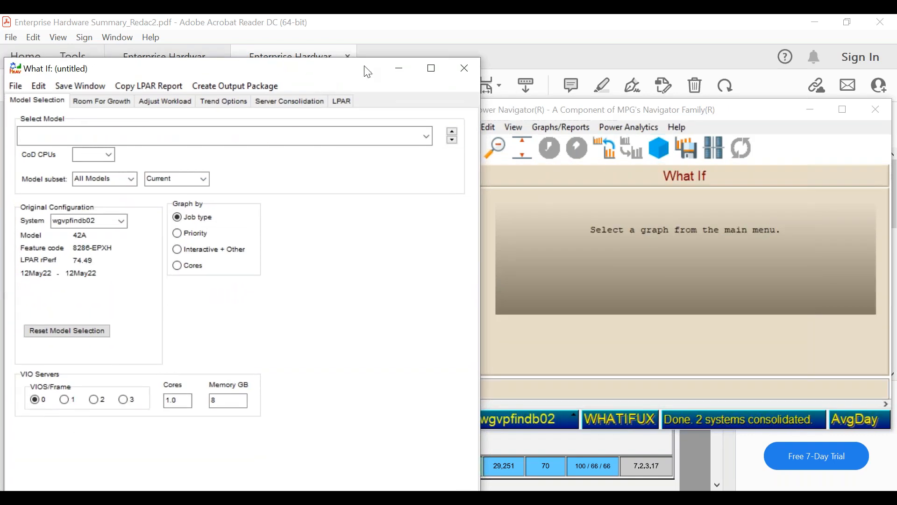
pyautogui.click(648, 109)
pyautogui.moveTo(648, 109); pyautogui.dragTo(406, 55)
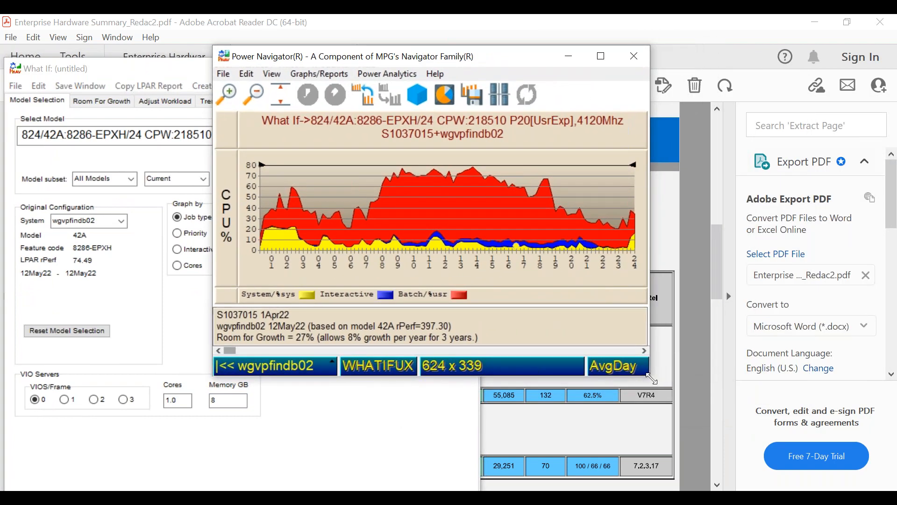
pyautogui.moveTo(646, 381); pyautogui.dragTo(891, 490)
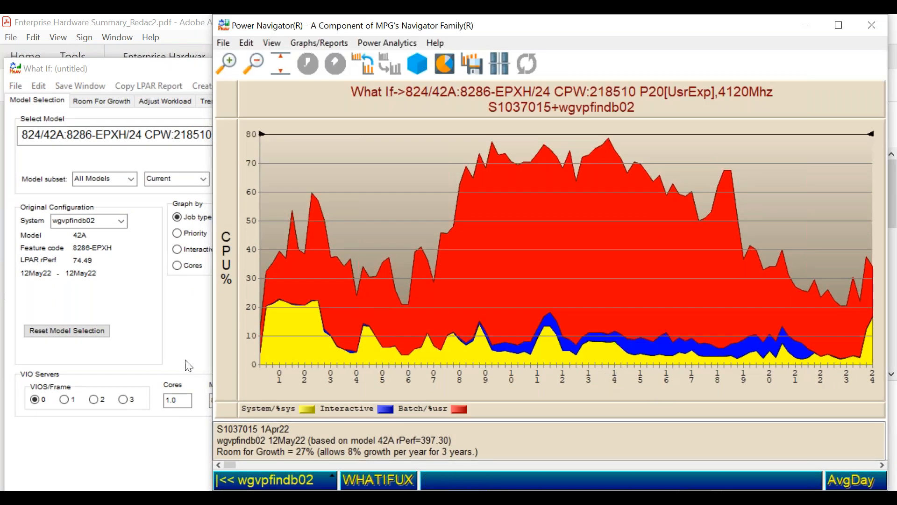
# - Set the What If LPAR configuration to current performance for the 824/42A:8286-EPXH model
pyautogui.click(172, 344)
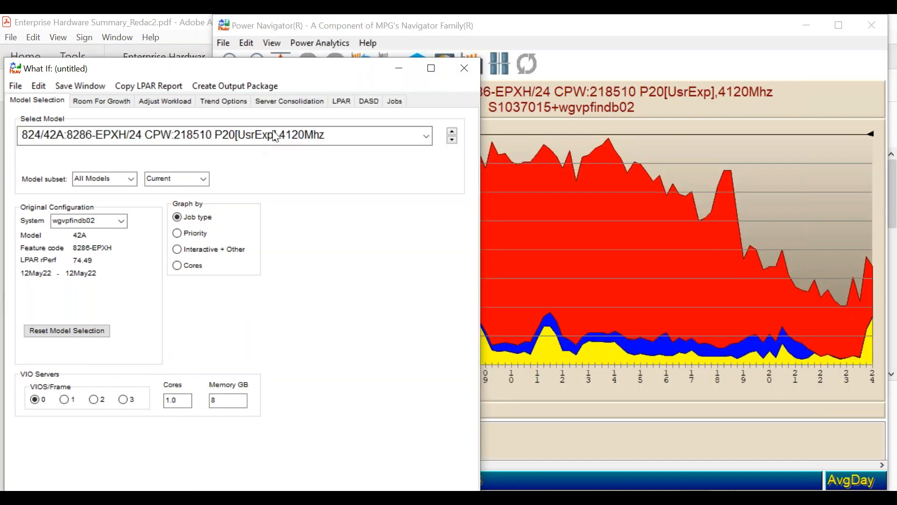
pyautogui.click(341, 101)
pyautogui.click(189, 143)
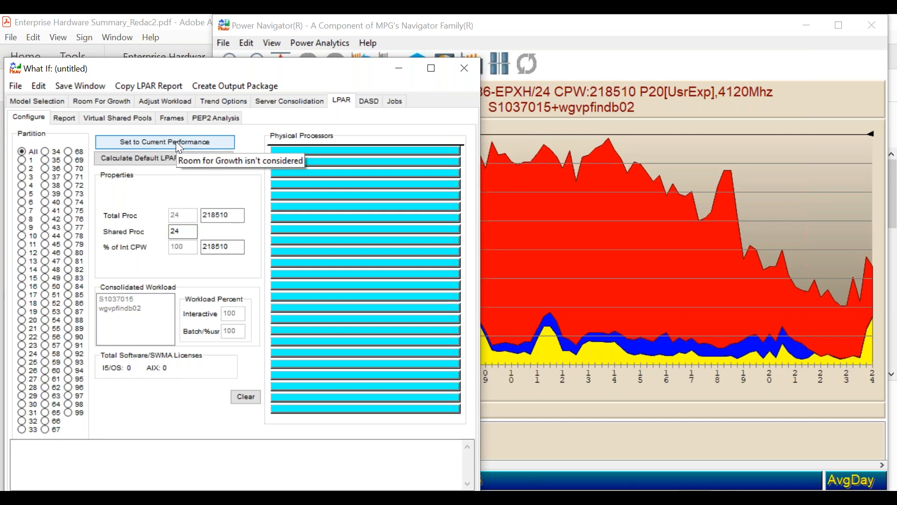
pyautogui.click(176, 141)
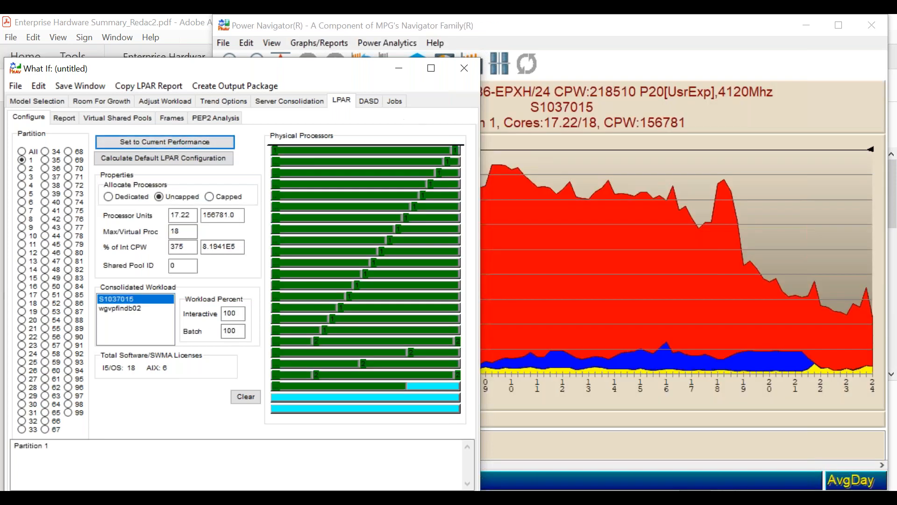
# - Examine the CPU utilization graphs of partition 1 and partition 2 on the 8286-EPXH model
pyautogui.click(581, 157)
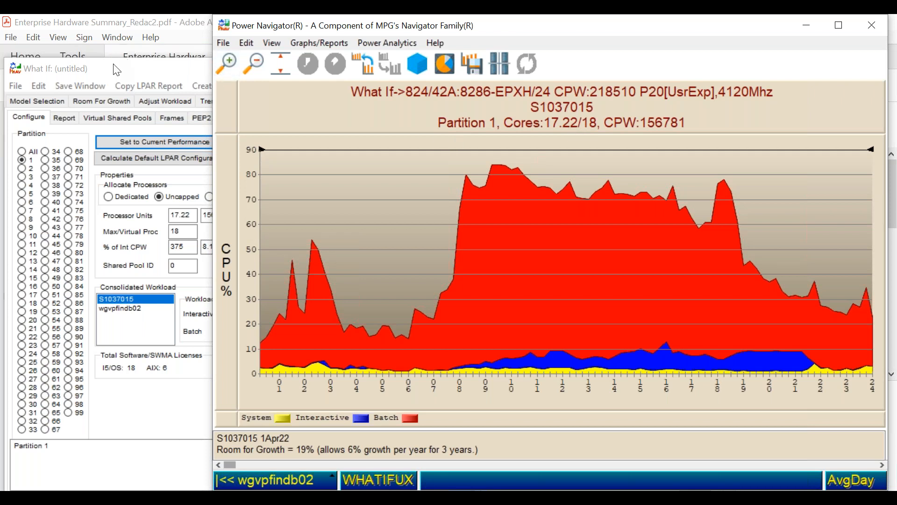
pyautogui.click(22, 169)
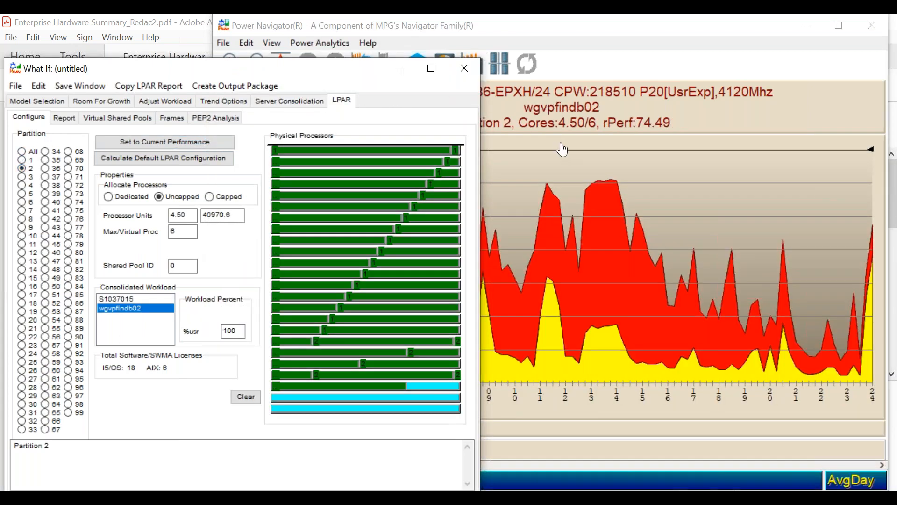
pyautogui.click(563, 148)
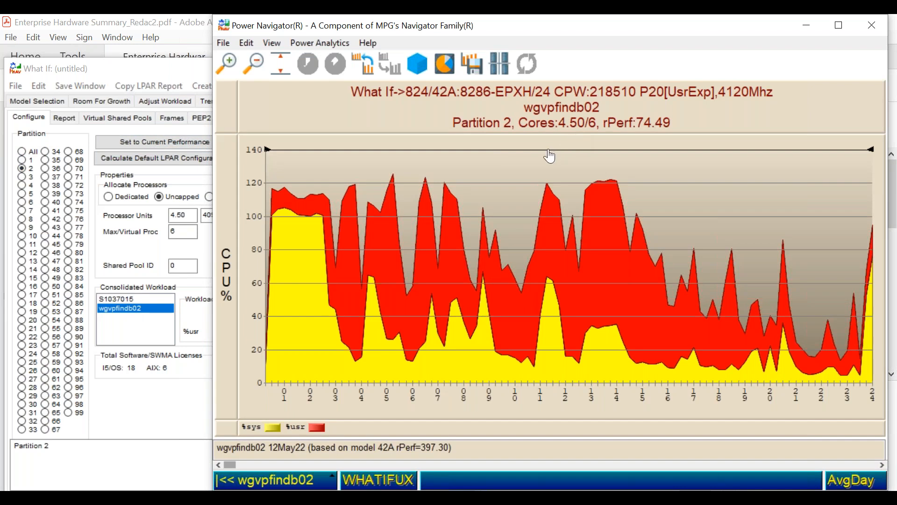
pyautogui.moveTo(550, 156)
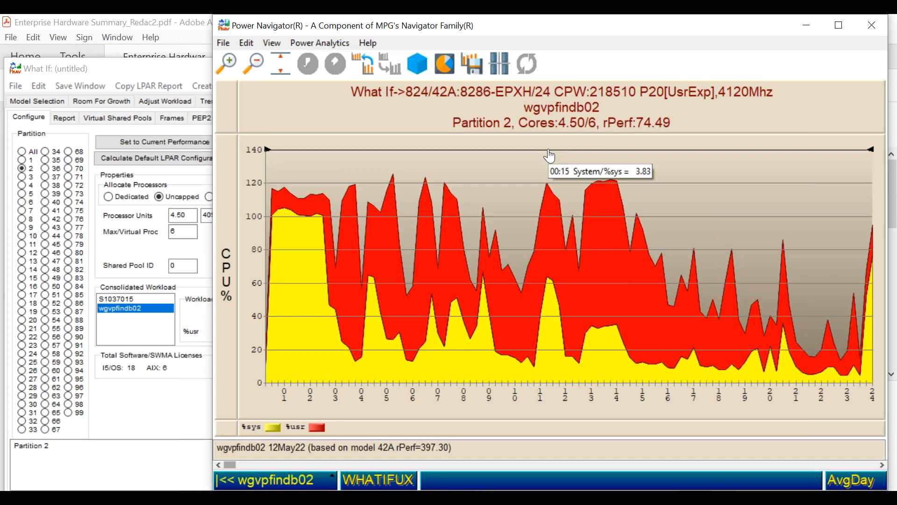
pyautogui.moveTo(605, 189)
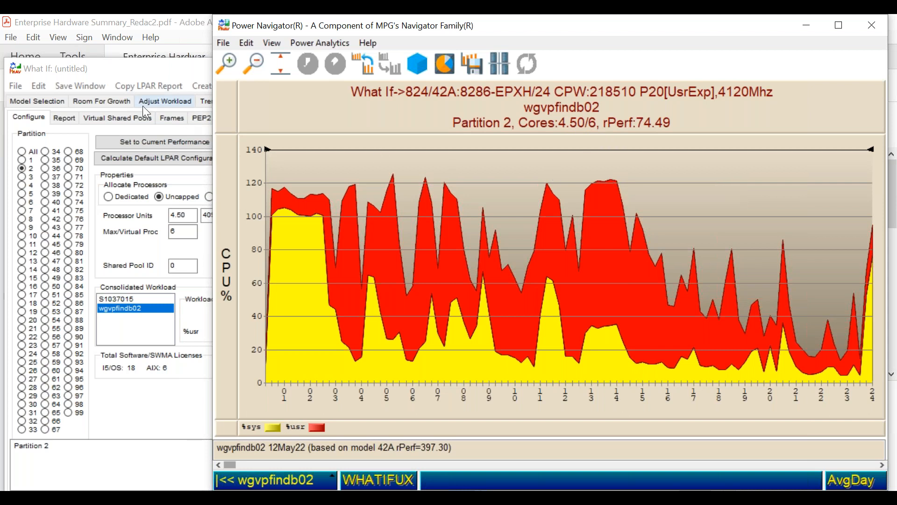
# - Limit the model subset to 1024 and select the 1024/42A:9105-EPGM/12-24 P20 4000Mhz model
pyautogui.click(125, 76)
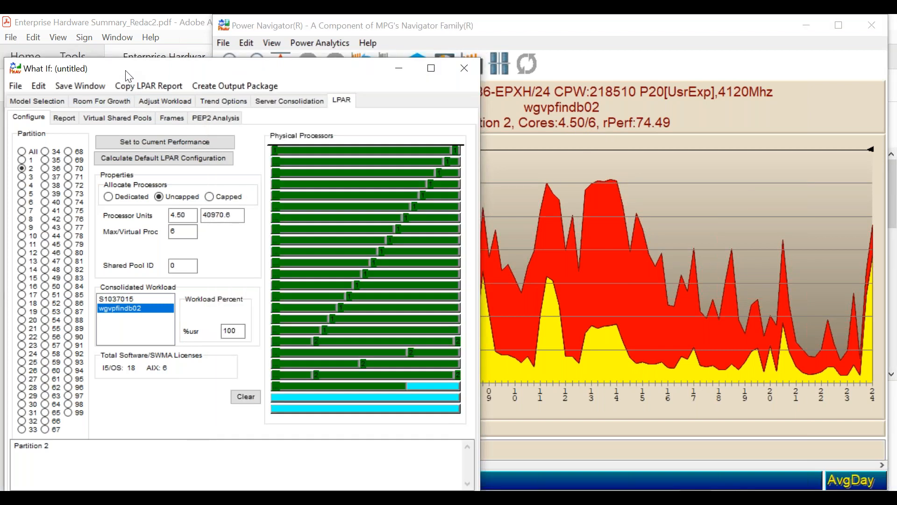
pyautogui.click(32, 102)
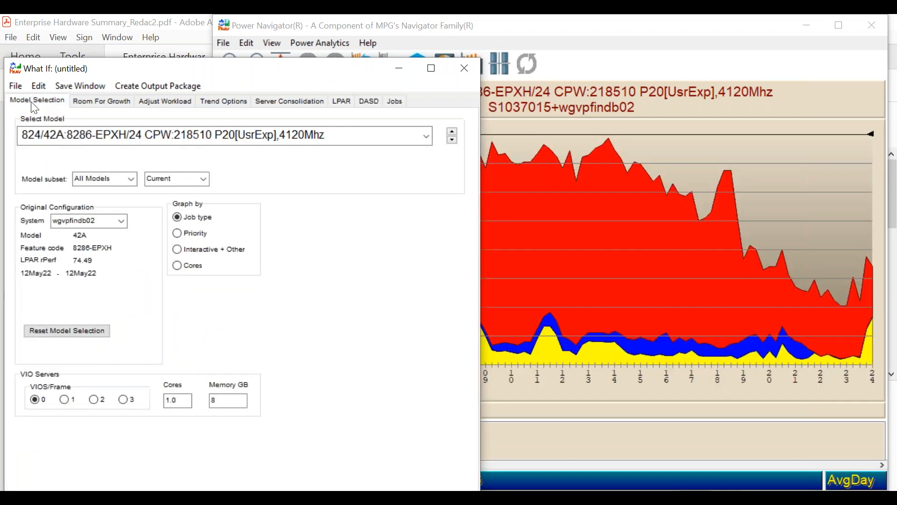
pyautogui.click(132, 179)
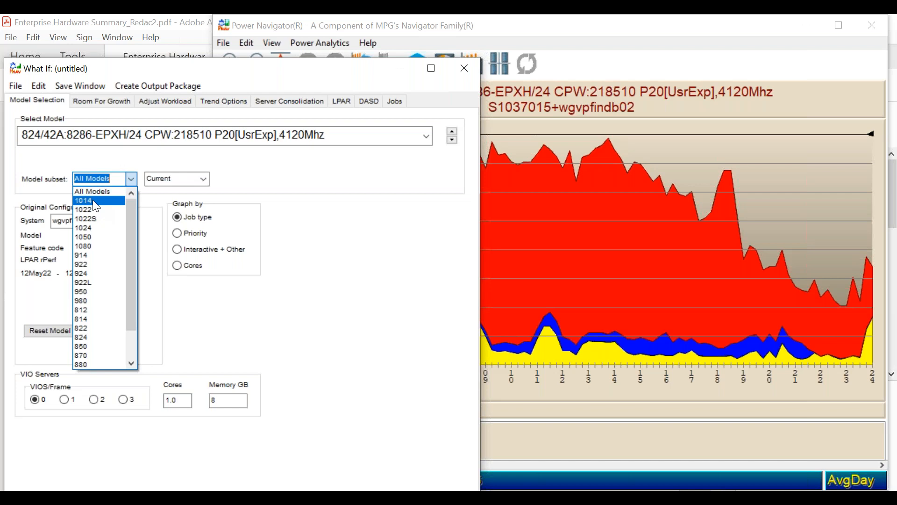
pyautogui.click(102, 228)
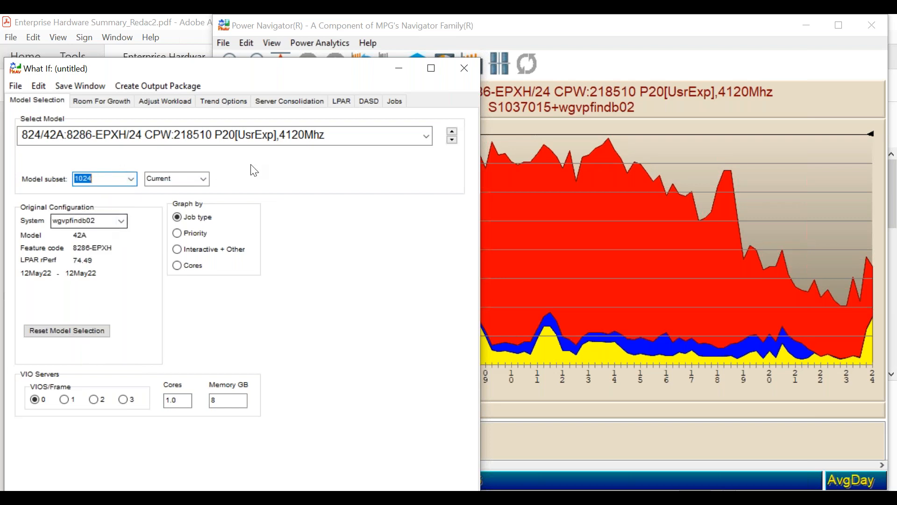
pyautogui.click(427, 140)
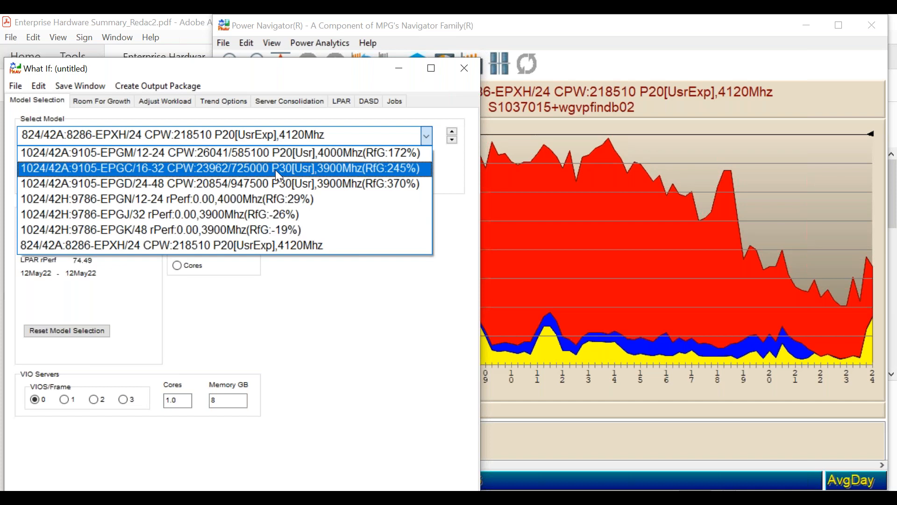
pyautogui.click(250, 152)
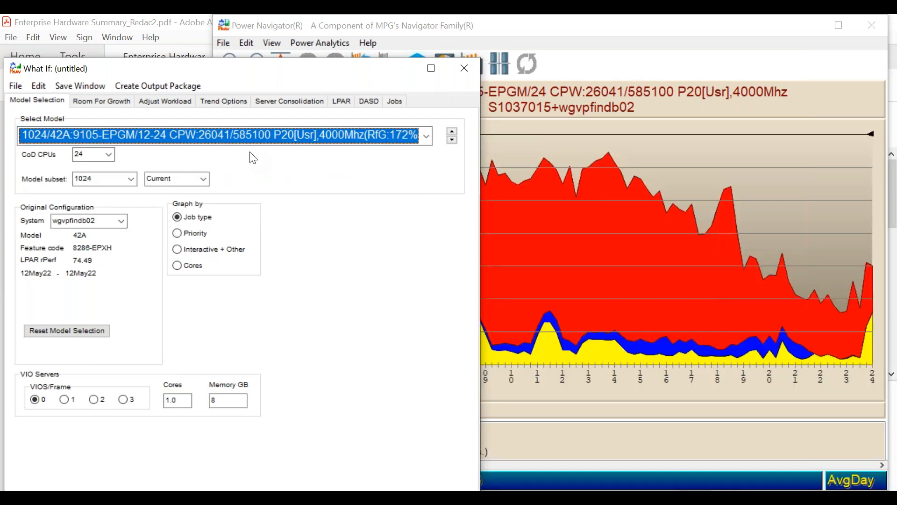
# - Set the 9105-EPGM model's CoD CPUs to 12
pyautogui.click(109, 155)
pyautogui.scroll(3, 106, 163)
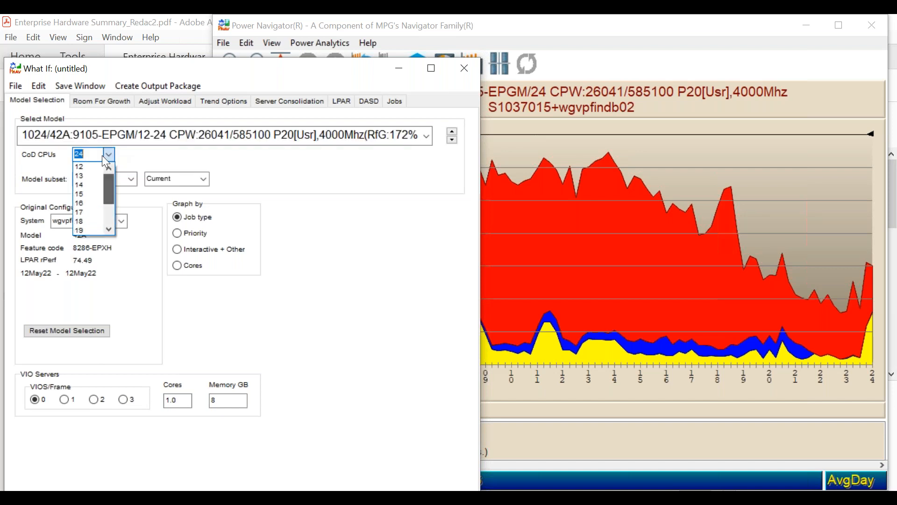
pyautogui.click(96, 164)
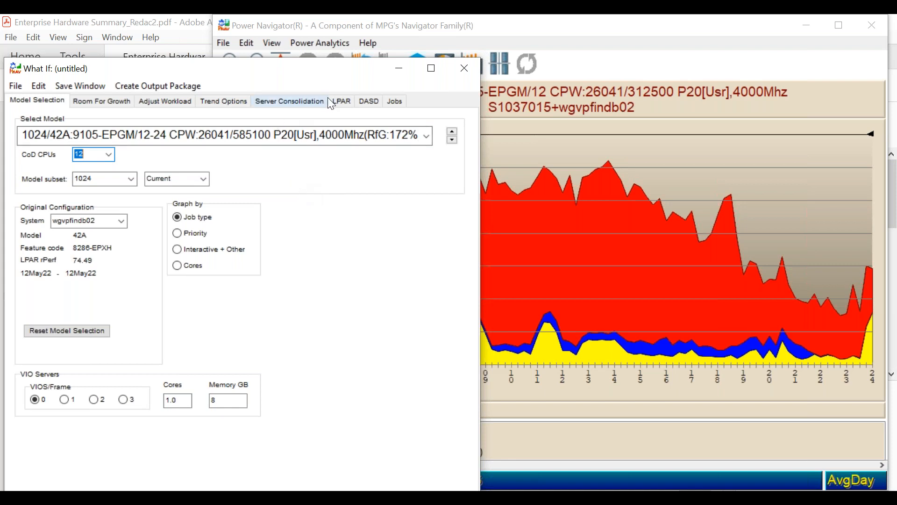
# - Set the LPAR configuration to current performance for the 12-core 9105-EPGM model and view partition 1's CPU graph
pyautogui.click(345, 109)
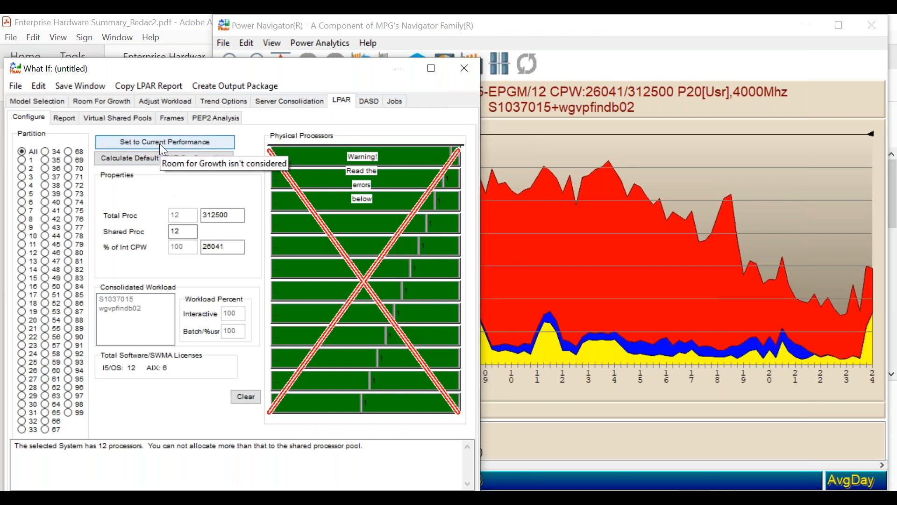
pyautogui.click(160, 144)
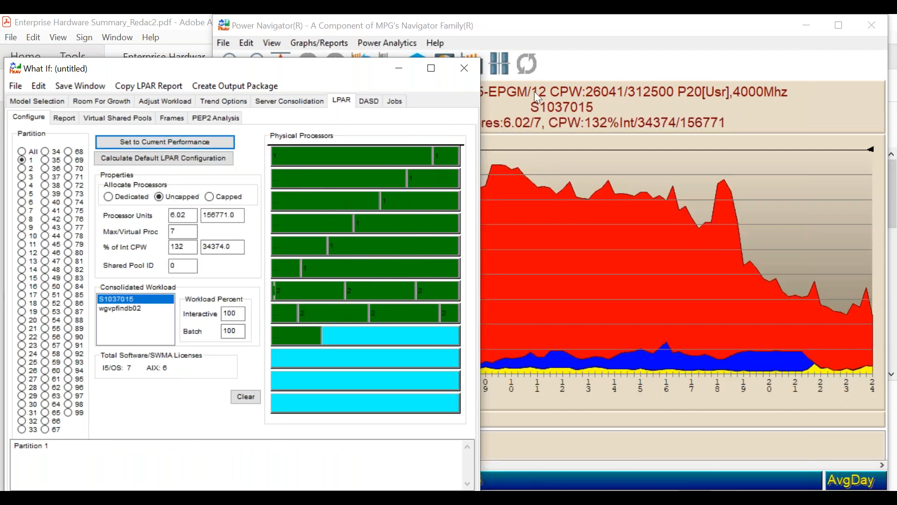
pyautogui.click(537, 113)
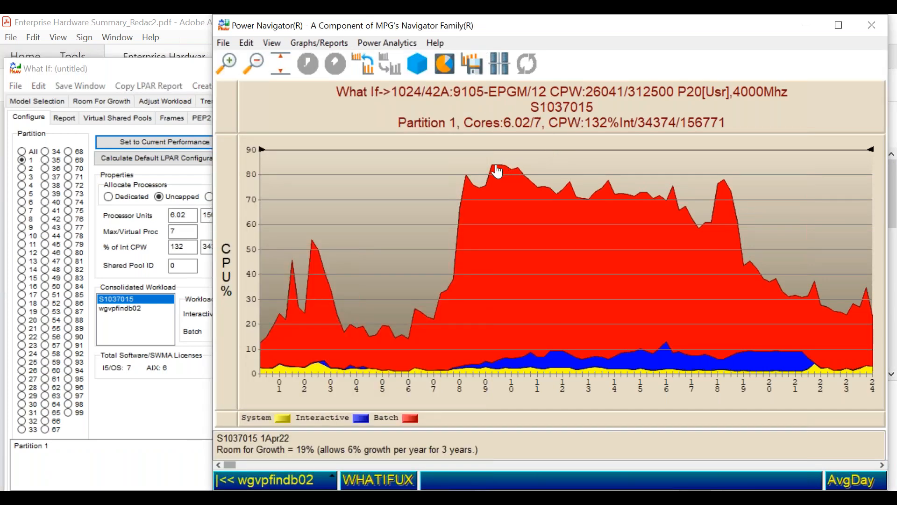
pyautogui.moveTo(496, 171)
# - Examine partition 2's CPU utilization graph on the 9105-EPGM model and check the values at its peaks
pyautogui.click(21, 168)
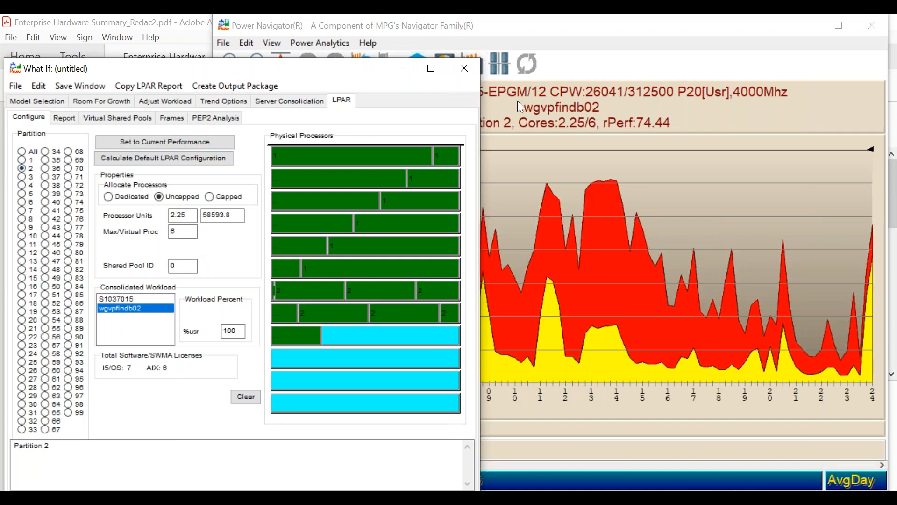
pyautogui.click(534, 153)
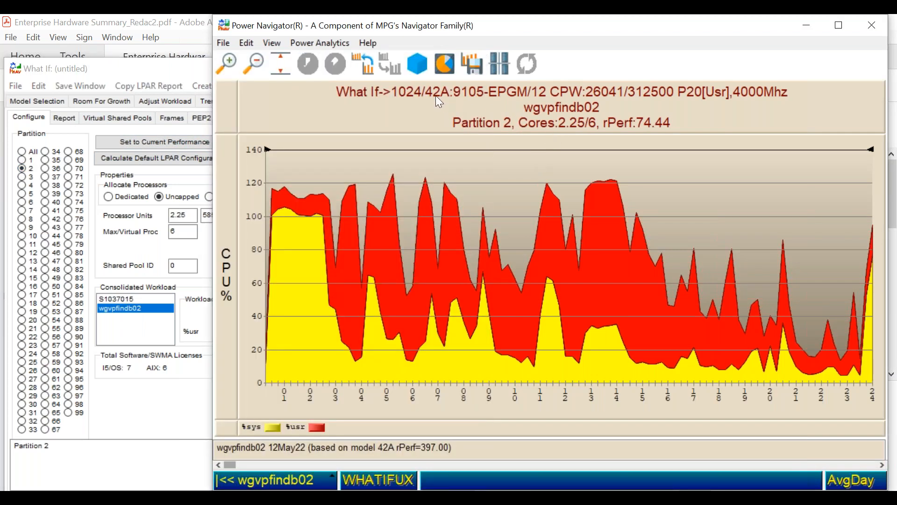
pyautogui.moveTo(566, 161)
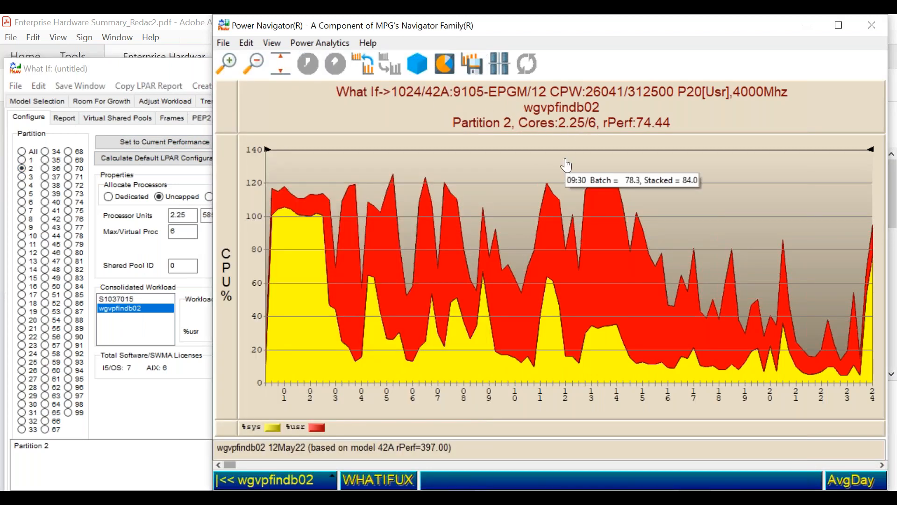
pyautogui.moveTo(596, 185)
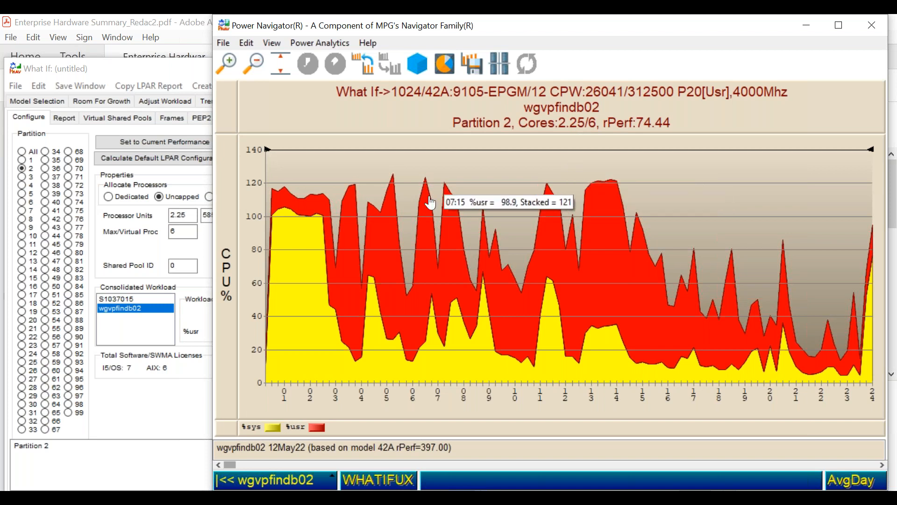
pyautogui.moveTo(431, 196)
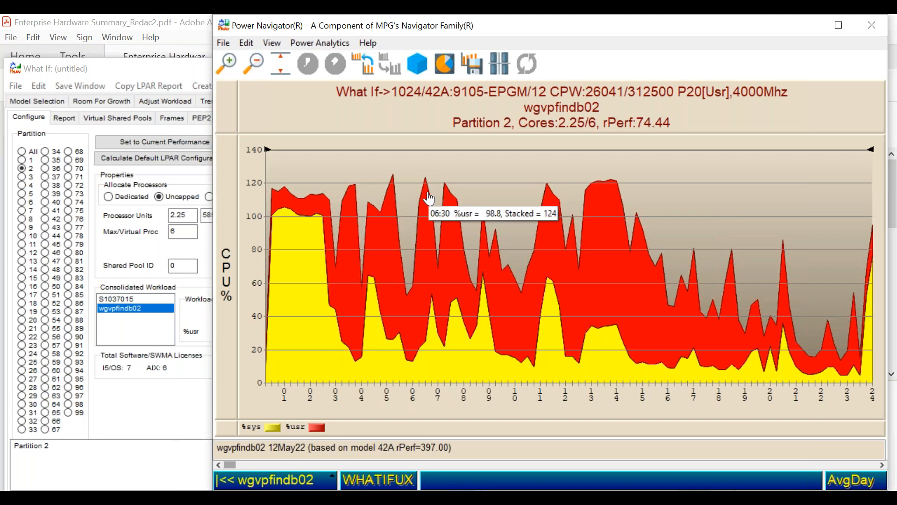
# - Check the 50% room for growth setting and calculate the default LPAR configuration for the 9105-EPGM model
pyautogui.click(108, 71)
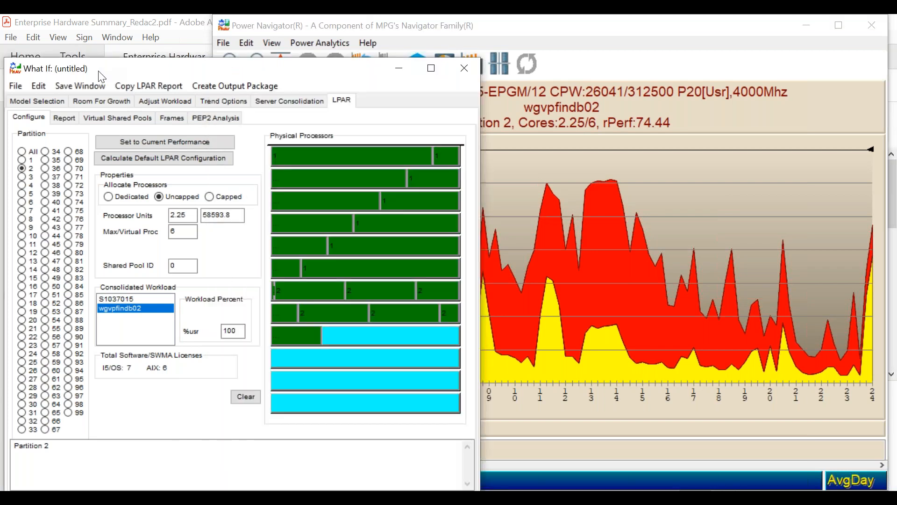
pyautogui.click(98, 104)
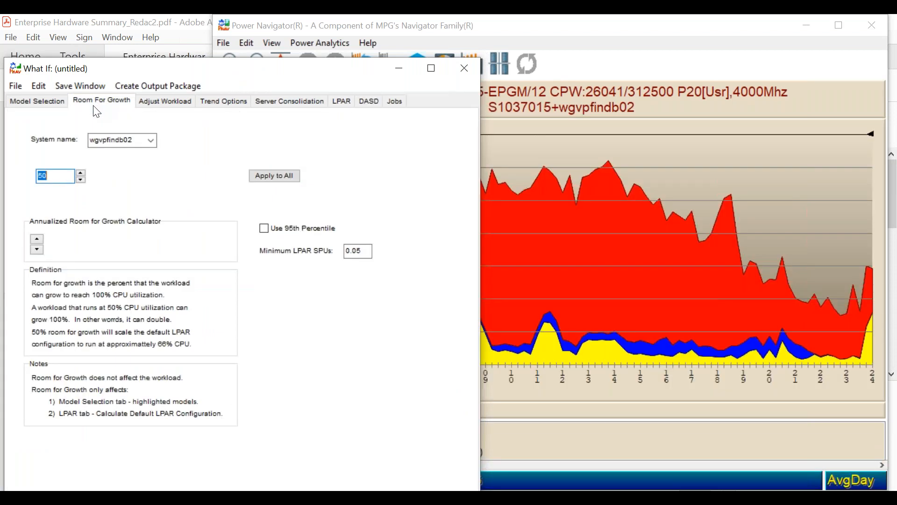
pyautogui.click(56, 180)
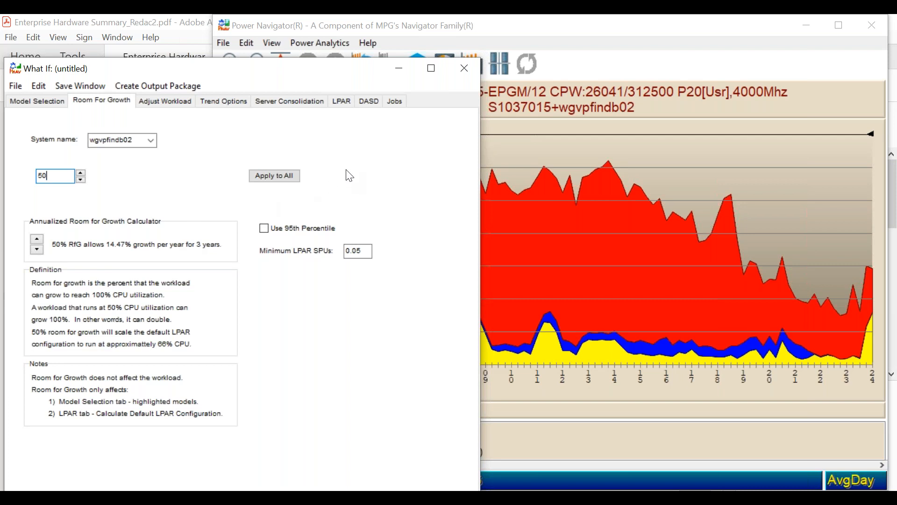
pyautogui.click(339, 108)
pyautogui.click(227, 161)
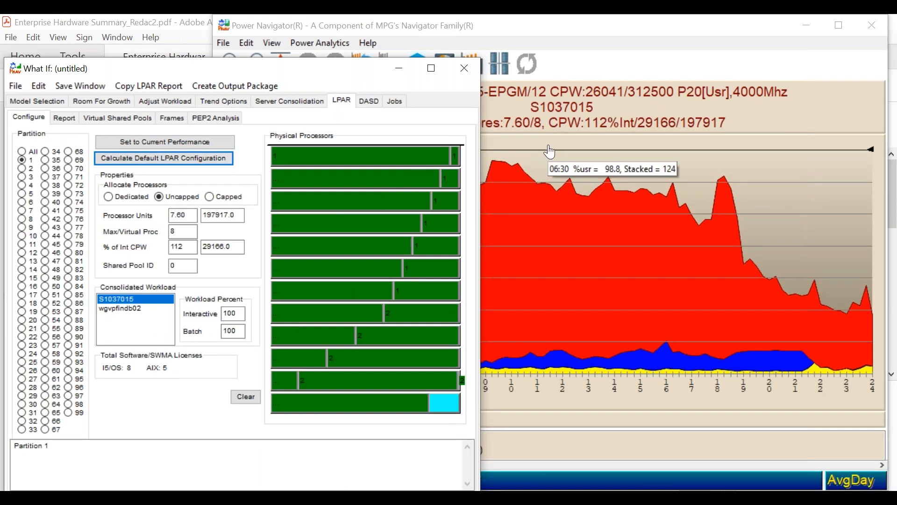
# - Extend partition 1's CPU graph scale to 100% and view partition 2's CPU utilization graph
pyautogui.click(548, 155)
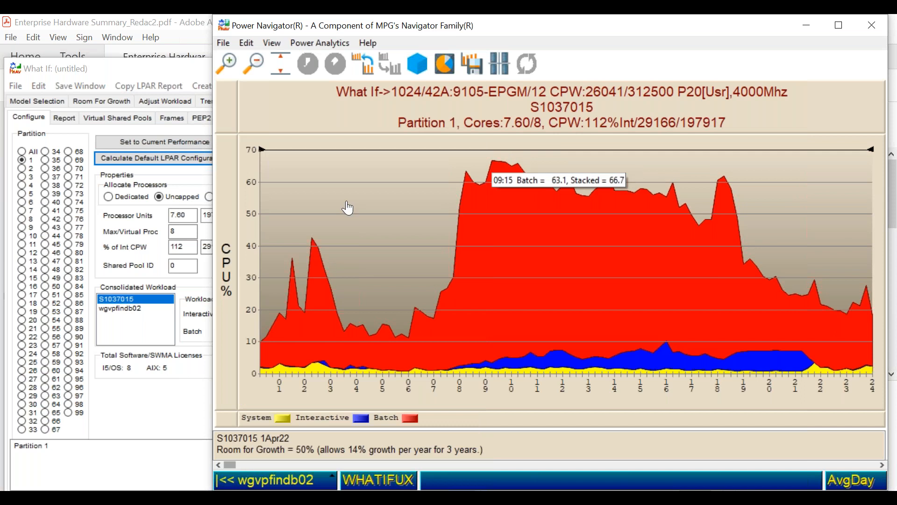
pyautogui.moveTo(250, 199); pyautogui.dragTo(253, 272)
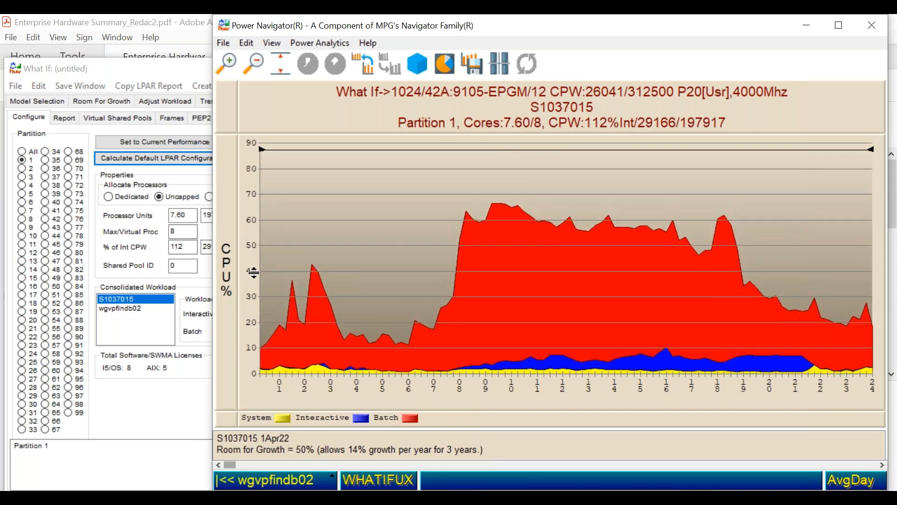
pyautogui.moveTo(254, 273)
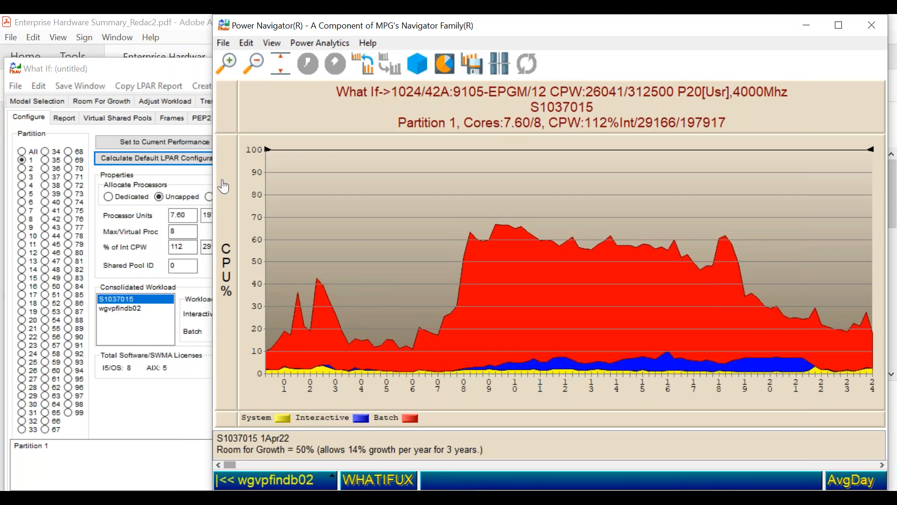
pyautogui.click(22, 168)
pyautogui.click(586, 171)
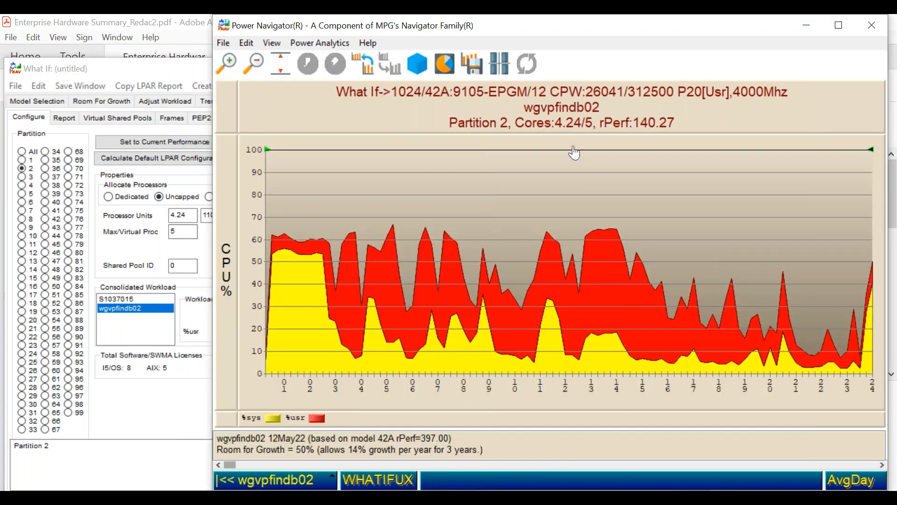
pyautogui.moveTo(662, 196)
# - Open the LPAR report and check the desired processors allocated to S1037015 and wgvpfindb02
pyautogui.click(60, 119)
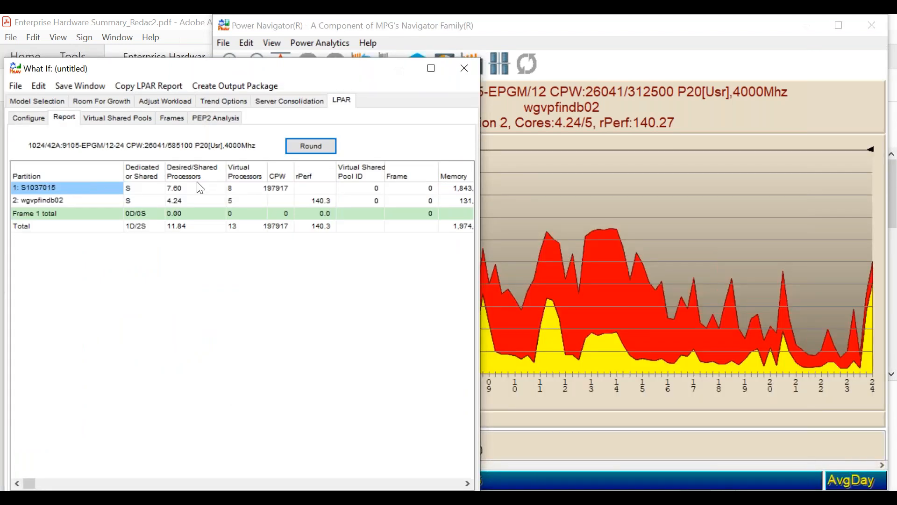
pyautogui.click(312, 143)
pyautogui.click(190, 205)
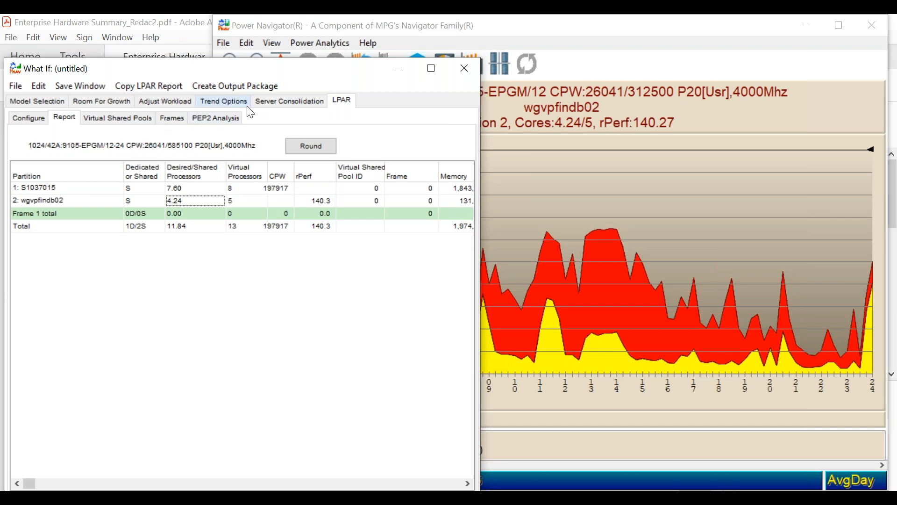
# - Review the consolidated servers' hardware summary and the LPAR options for virtual shared pools and frames
pyautogui.click(273, 102)
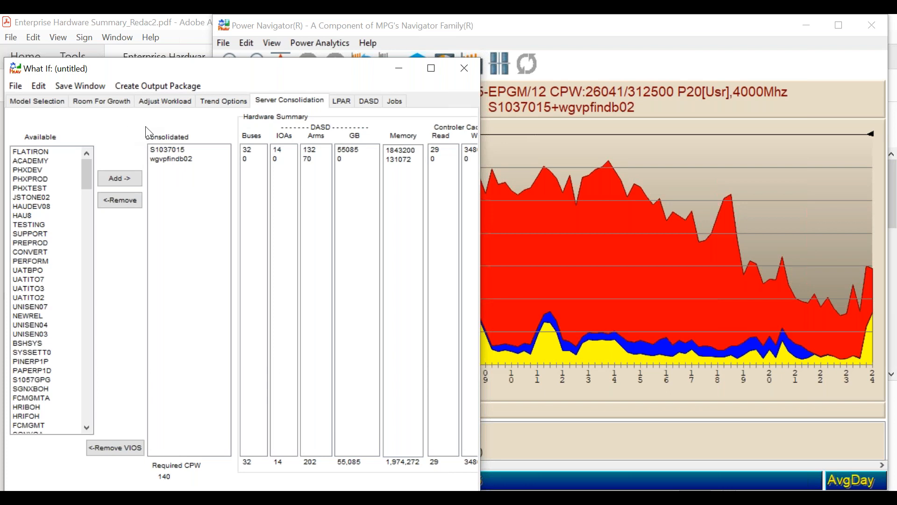
pyautogui.click(344, 104)
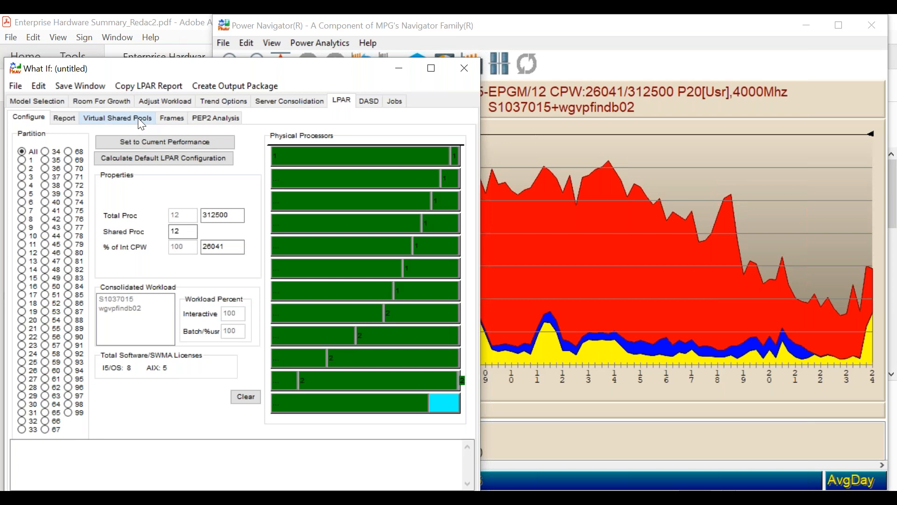
pyautogui.click(139, 117)
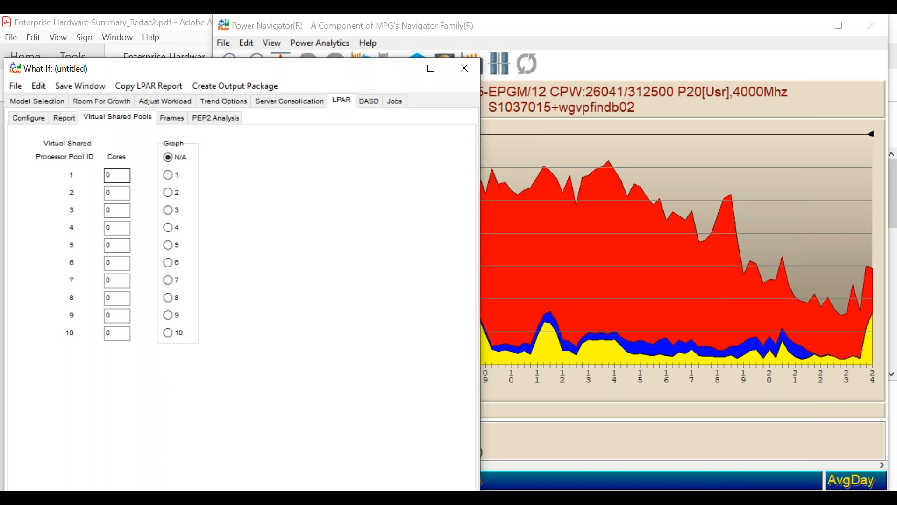
pyautogui.click(167, 117)
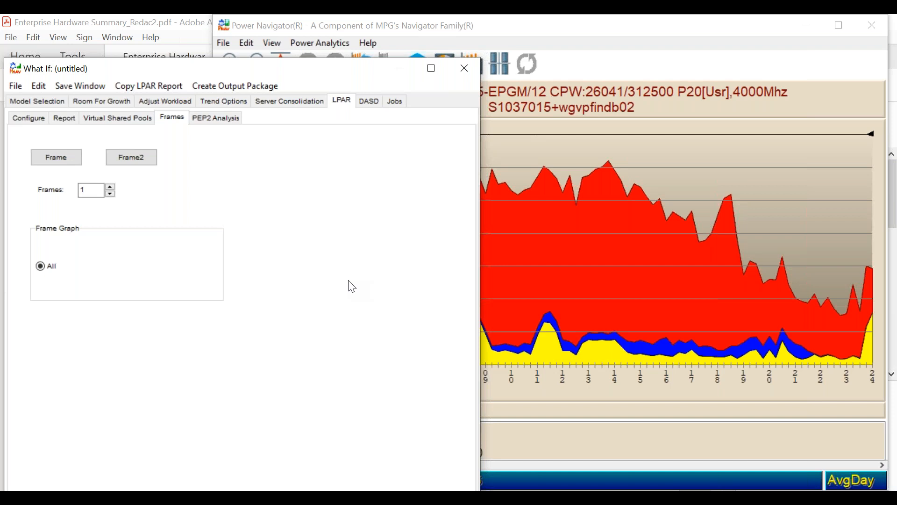
# - Show the DASD configuration, widen the What If window and expand S1037015 to list its IOAs and drives
pyautogui.click(377, 102)
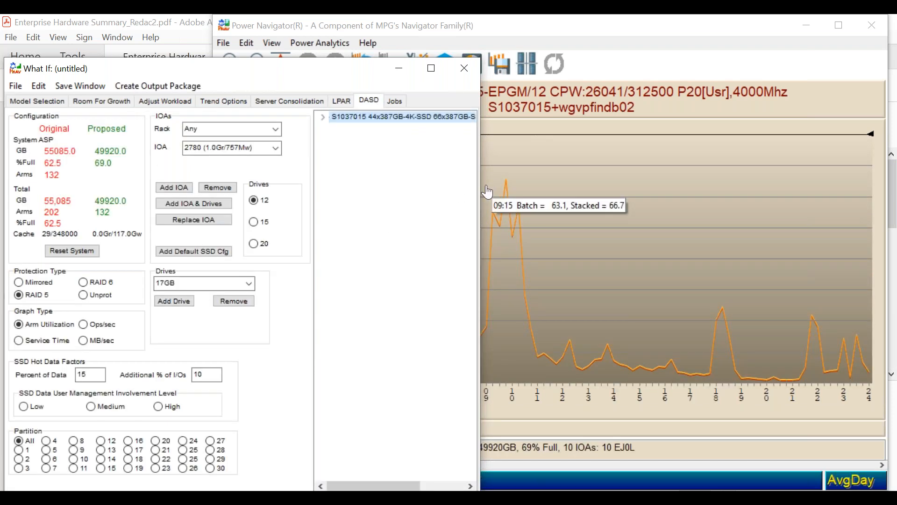
pyautogui.moveTo(480, 187); pyautogui.dragTo(591, 182)
pyautogui.click(323, 117)
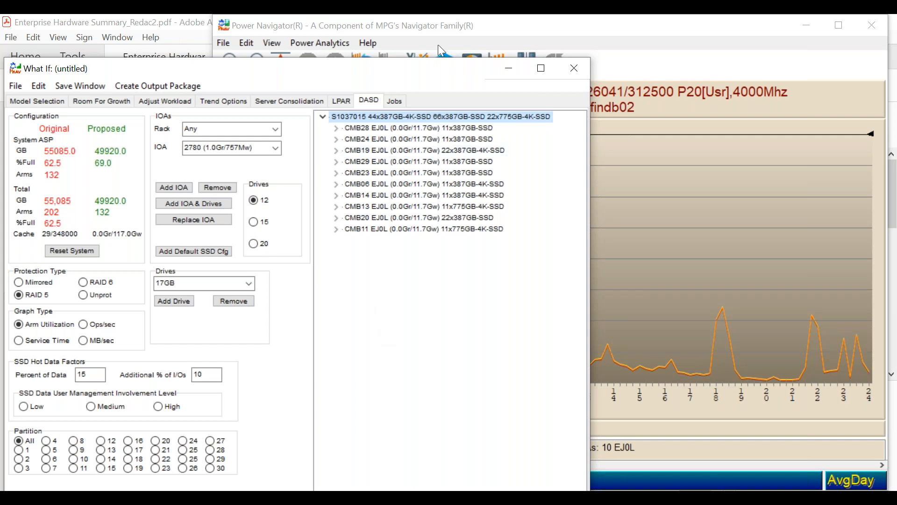
# - Close the What If analysis without saving it
pyautogui.click(574, 68)
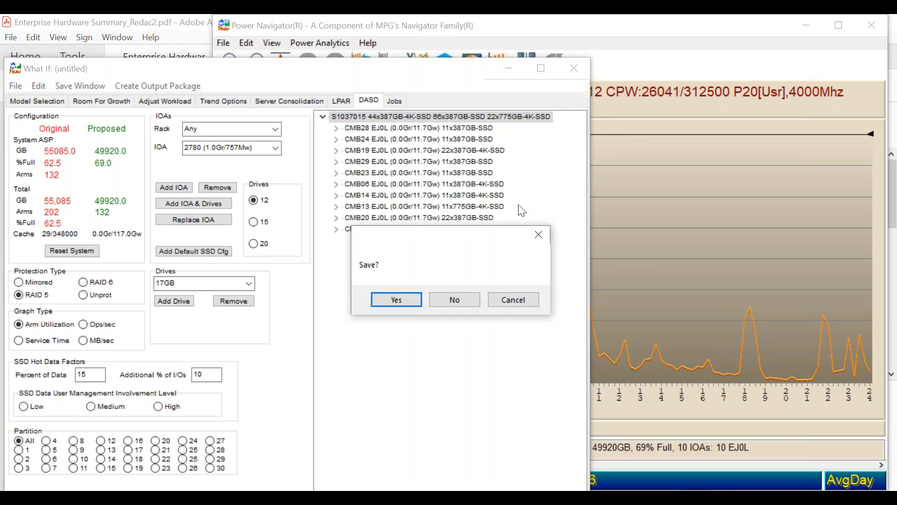
pyautogui.click(454, 298)
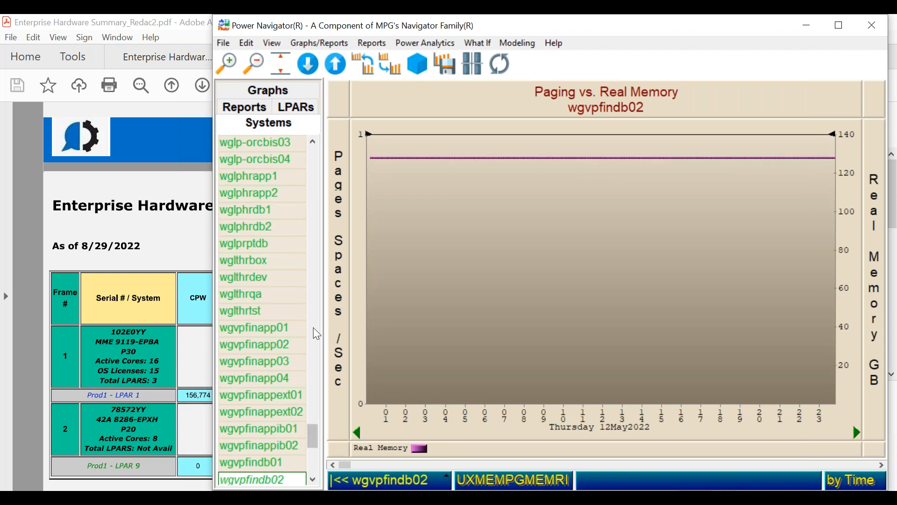
pyautogui.moveTo(495, 292)
# - Switch to Acrobat Reader and review the resource totals and system inventory in Enterprise Hardware Summary_redac.pdf
pyautogui.click(184, 243)
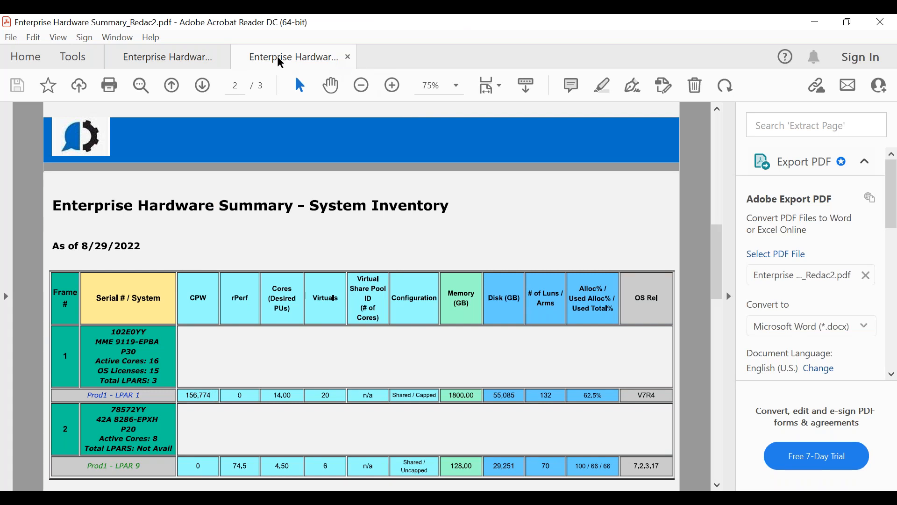
pyautogui.click(193, 60)
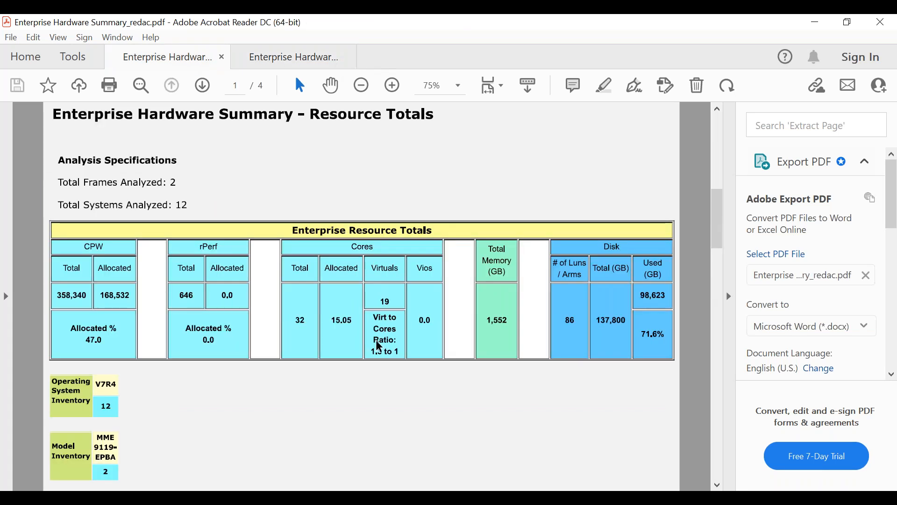
pyautogui.scroll(-5, 379, 357)
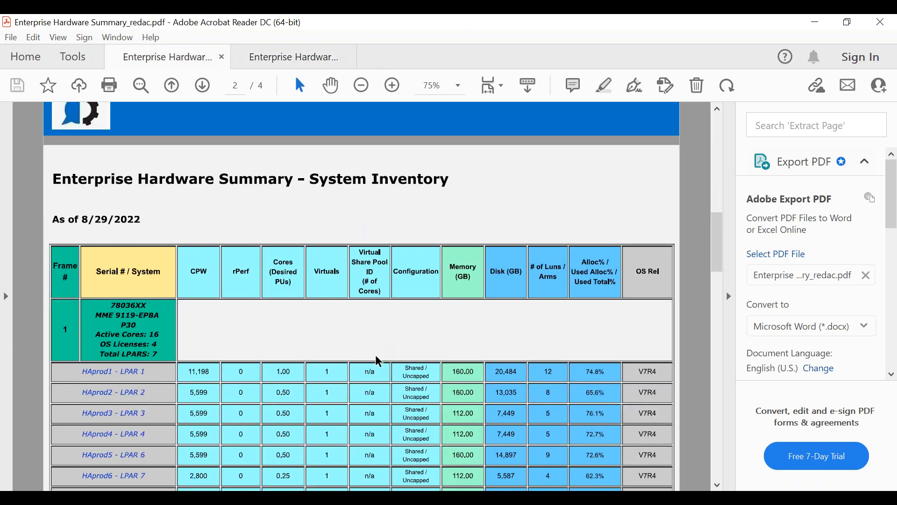
pyautogui.scroll(-3, 379, 362)
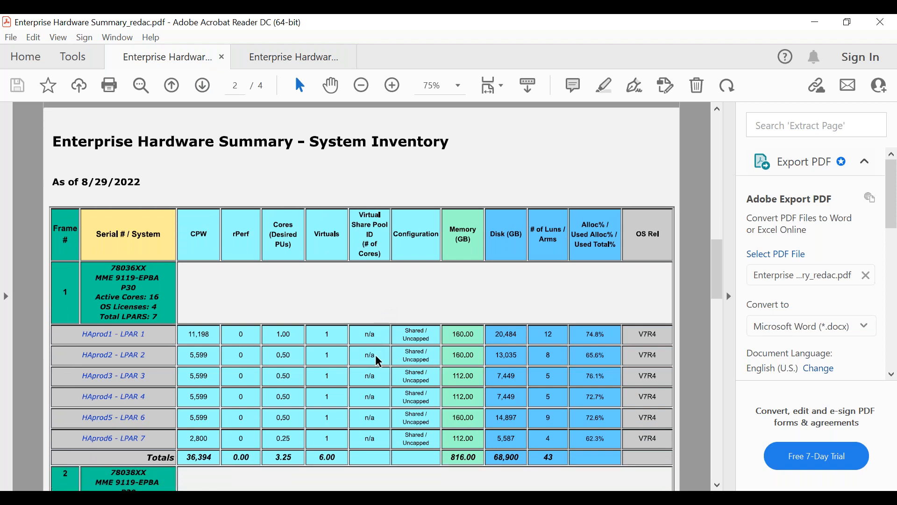
pyautogui.scroll(-15, 379, 361)
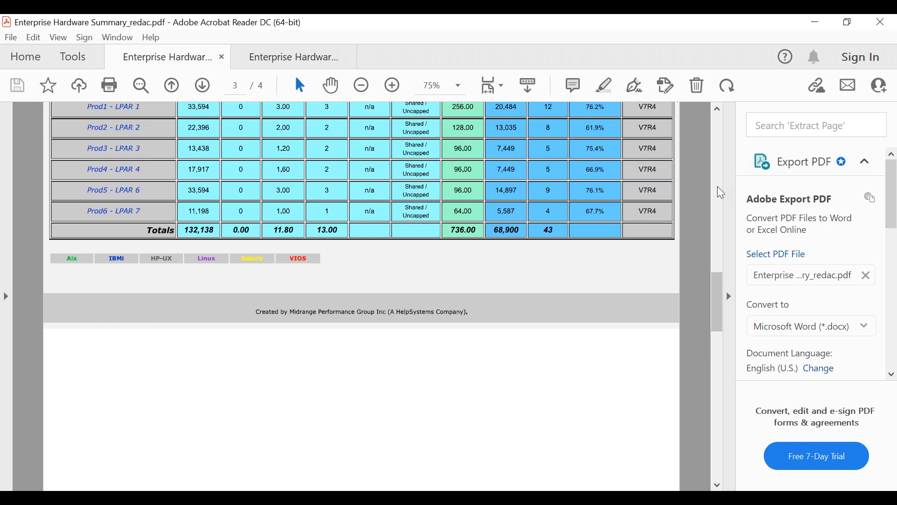
pyautogui.scroll(1, 723, 193)
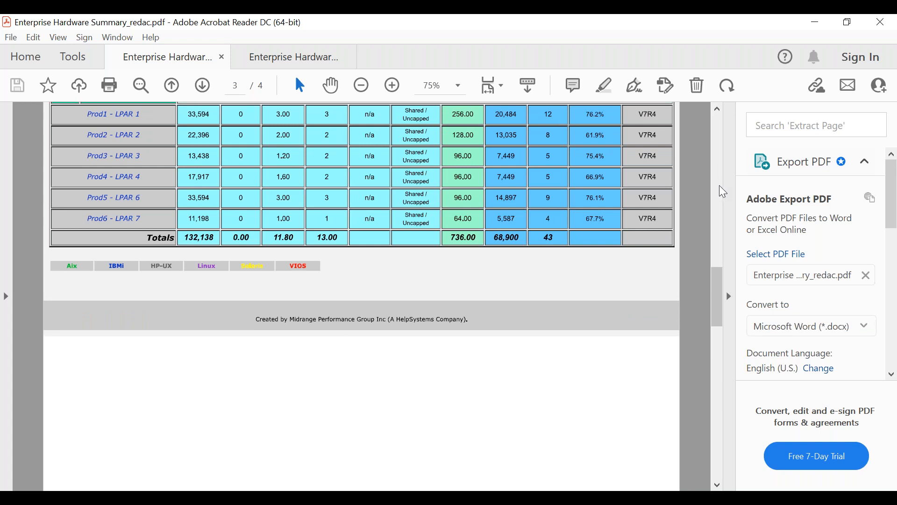
pyautogui.click(721, 170)
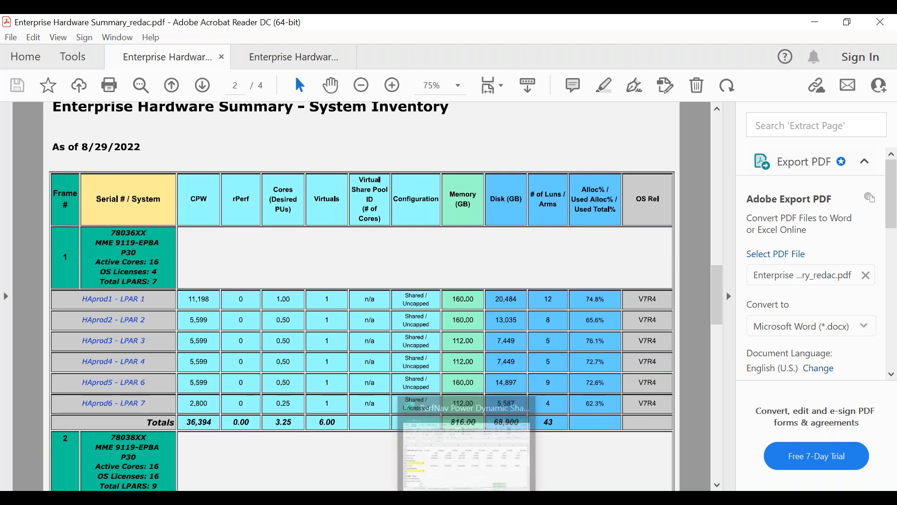
# - Switch to the PerfNav Power Dynamic Shared Capacity Analysis-7_Mattel.xlsx workbook in Excel and check the IBMi minutes over 1 to 7 cores in row 9
pyautogui.moveTo(467, 498)
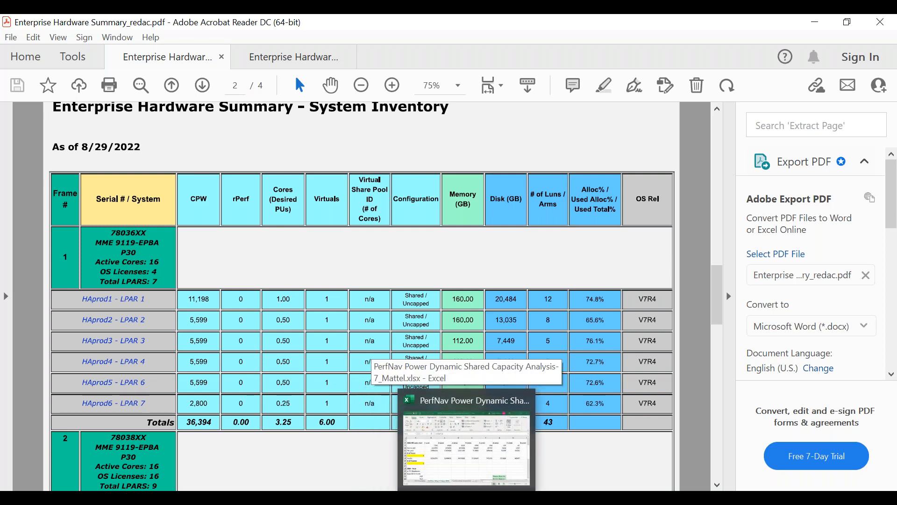
pyautogui.click(446, 471)
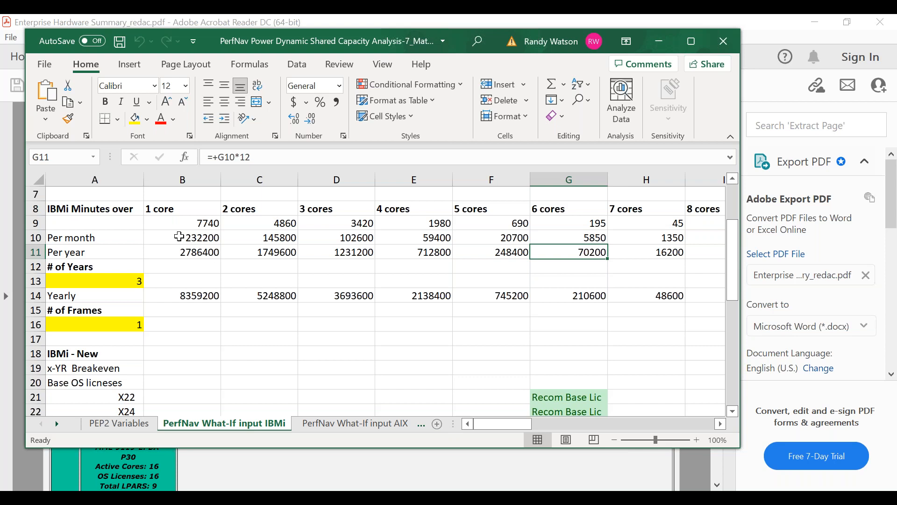
pyautogui.click(204, 225)
pyautogui.moveTo(205, 224); pyautogui.dragTo(649, 220)
pyautogui.click(649, 220)
pyautogui.click(649, 220)
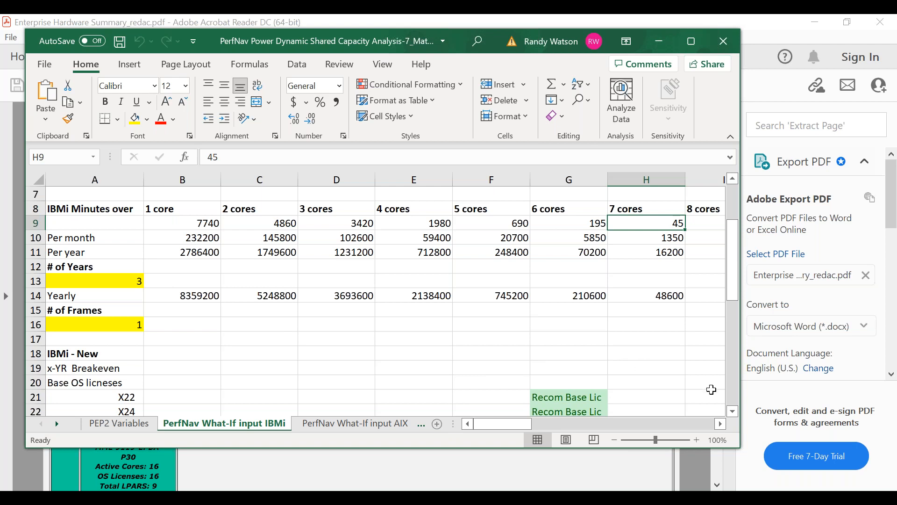
# - Examine the recommended base licenses and credits for the X22, X24 and X80 models under IBMi New and Transfer
pyautogui.click(733, 412)
pyautogui.click(733, 412)
pyautogui.click(733, 413)
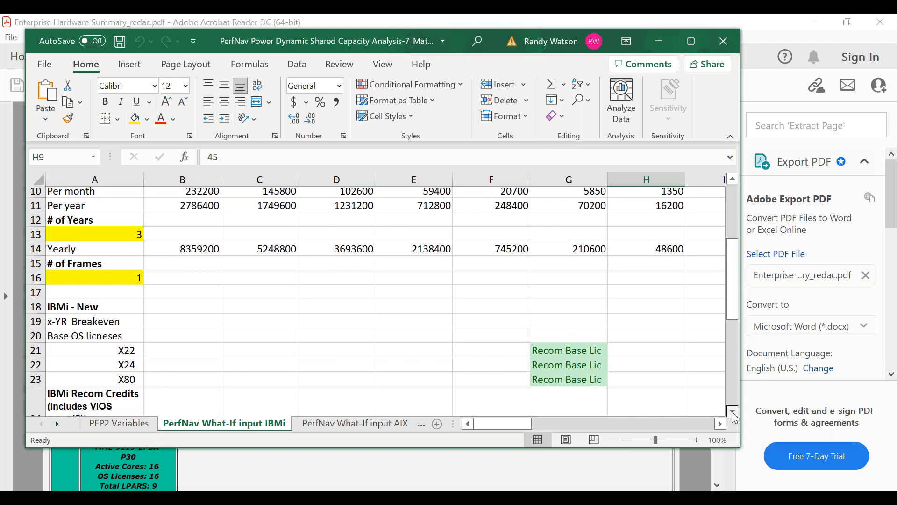
pyautogui.click(733, 413)
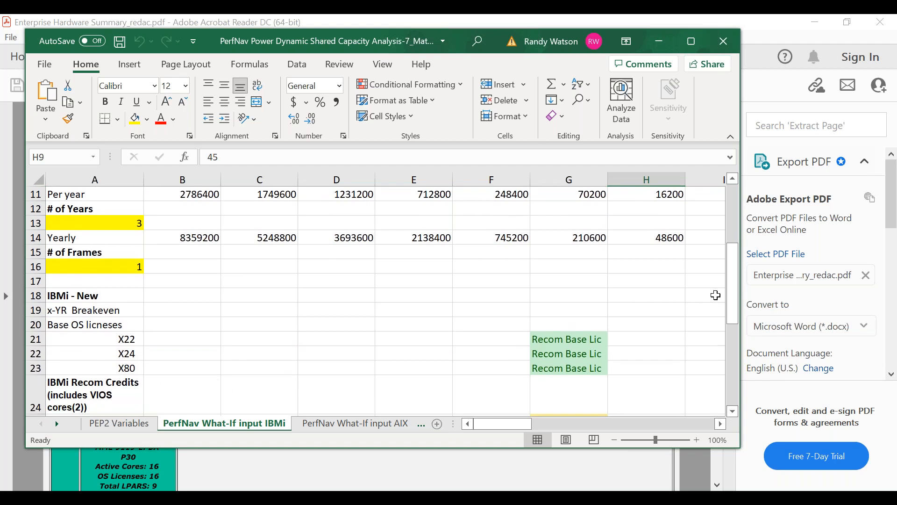
pyautogui.moveTo(732, 299); pyautogui.dragTo(735, 350)
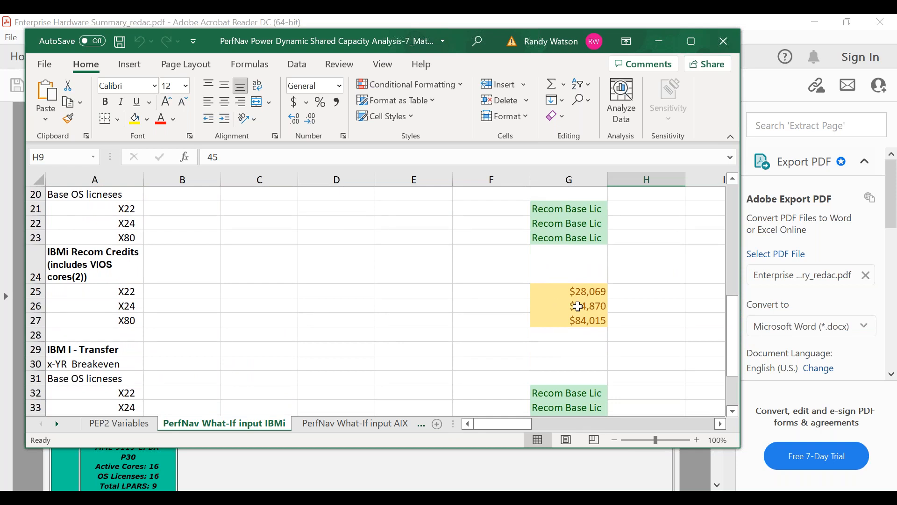
pyautogui.moveTo(734, 340); pyautogui.dragTo(734, 374)
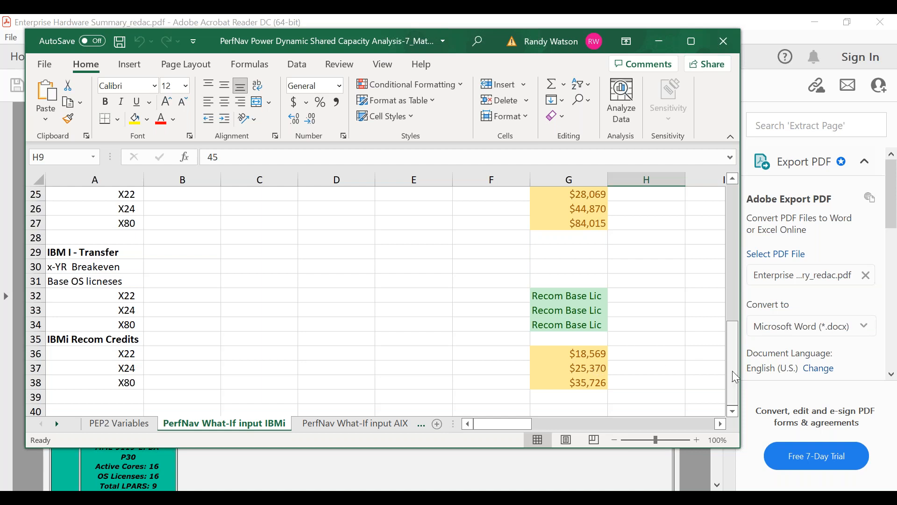
pyautogui.moveTo(733, 372); pyautogui.dragTo(733, 306)
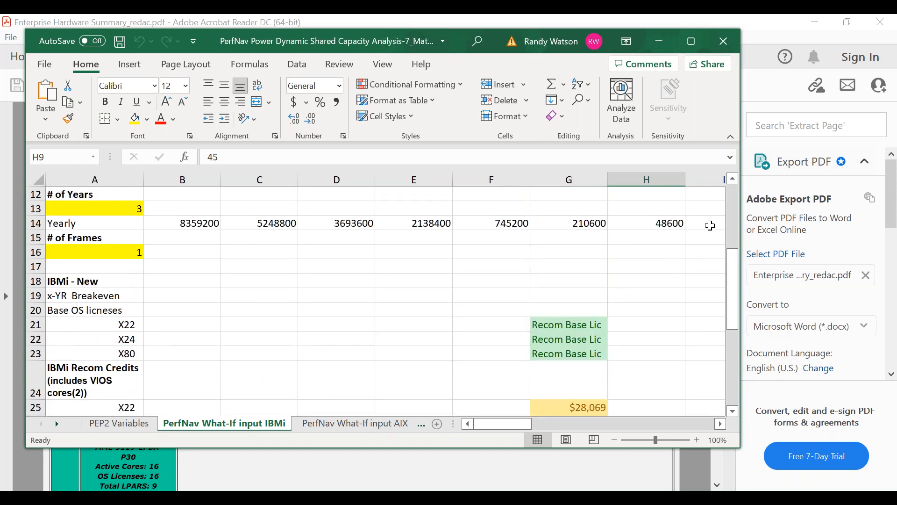
# - Review the input notes and the recommended base licenses, and check the IBMi minutes over 6 and 5 cores in row 9
pyautogui.moveTo(733, 256); pyautogui.dragTo(725, 188)
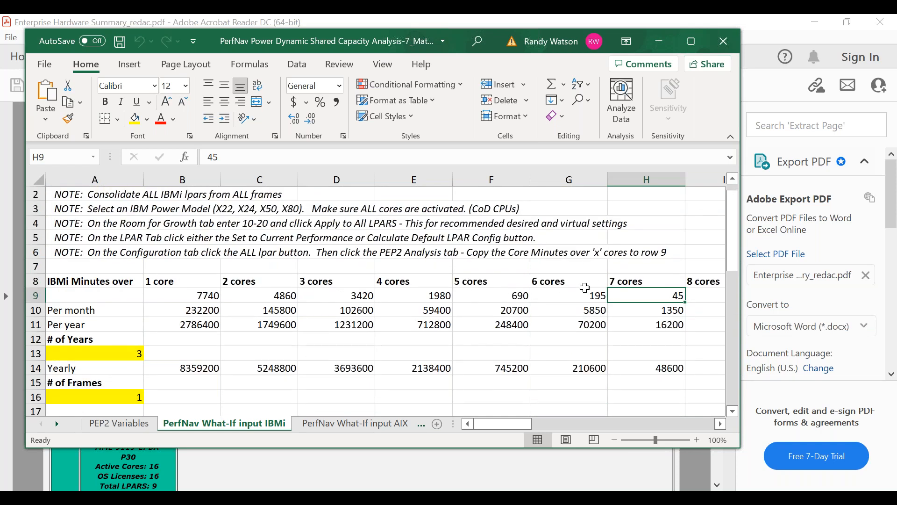
pyautogui.moveTo(734, 241); pyautogui.dragTo(731, 290)
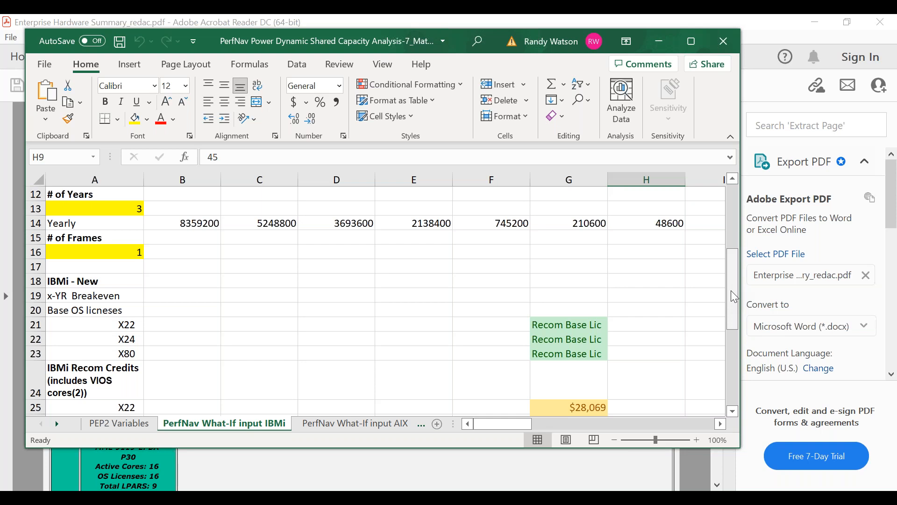
pyautogui.moveTo(734, 274); pyautogui.dragTo(734, 223)
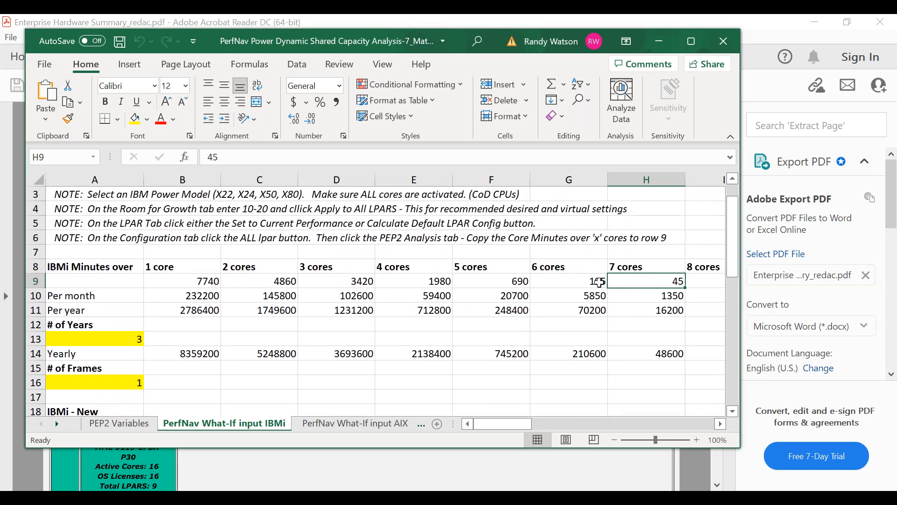
pyautogui.click(600, 282)
pyautogui.click(513, 282)
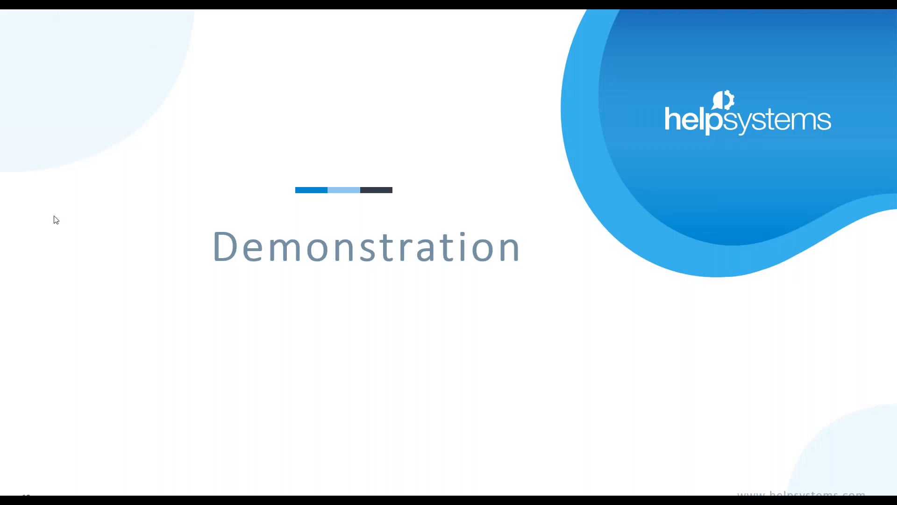
pyautogui.click(51, 475)
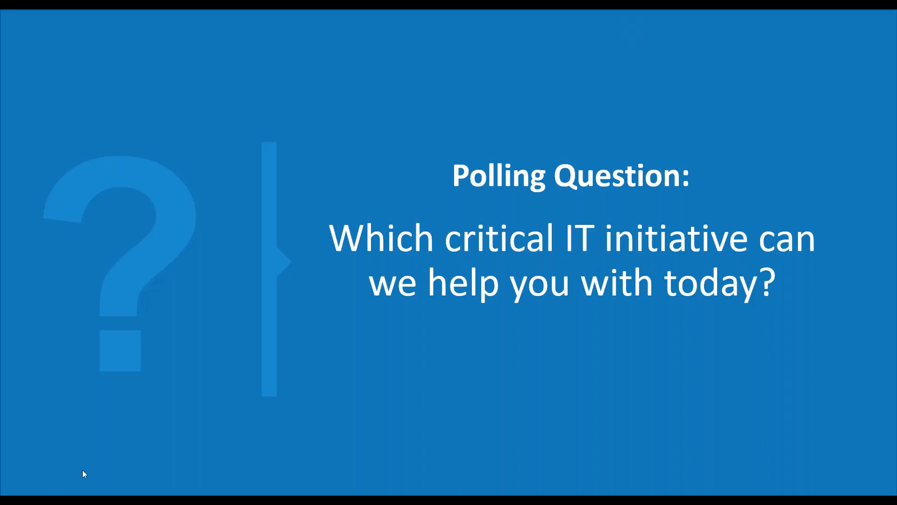